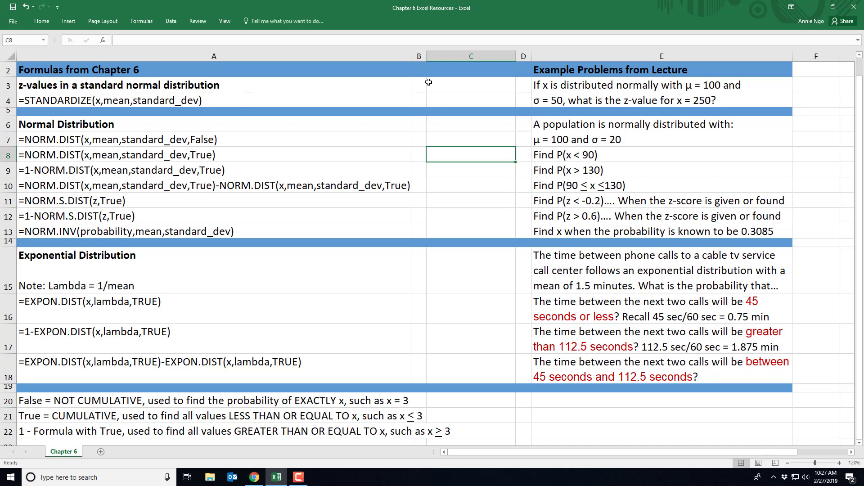
# Step: Enter =STANDARDIZE(250,100,50) in C4 to get the z-value 3
pyautogui.click(451, 96)
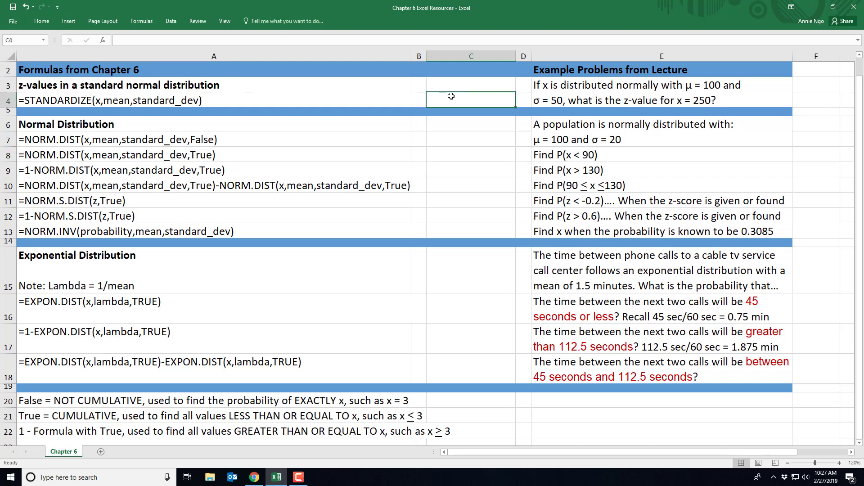
pyautogui.write('=STAN')
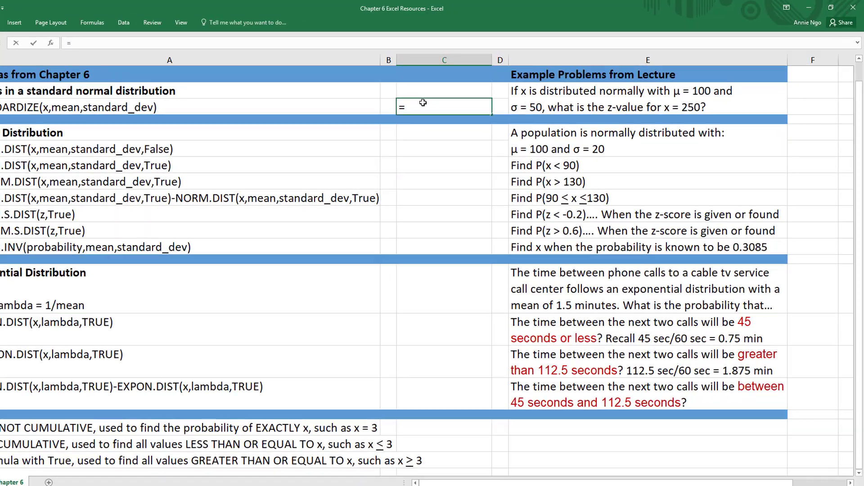
pyautogui.write('D')
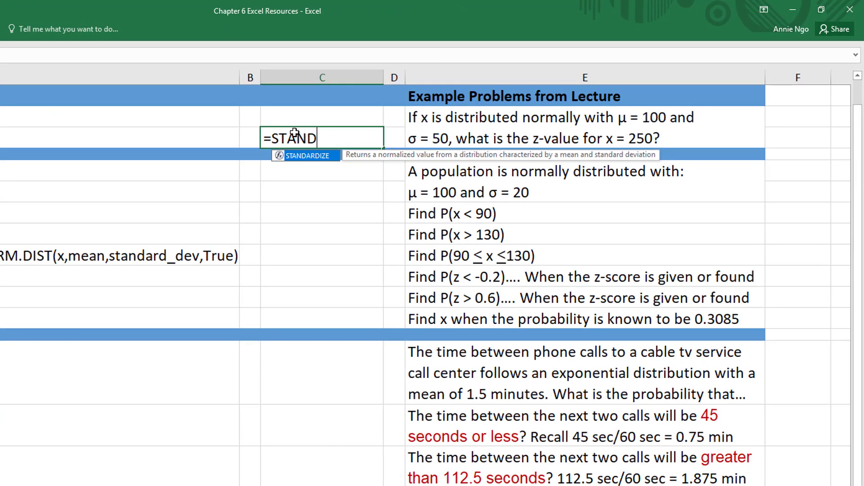
pyautogui.doubleClick(308, 156)
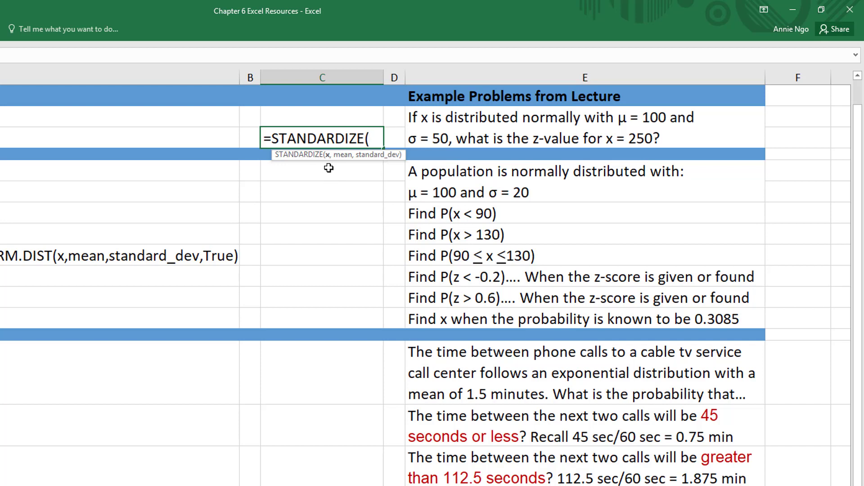
pyautogui.write('250,')
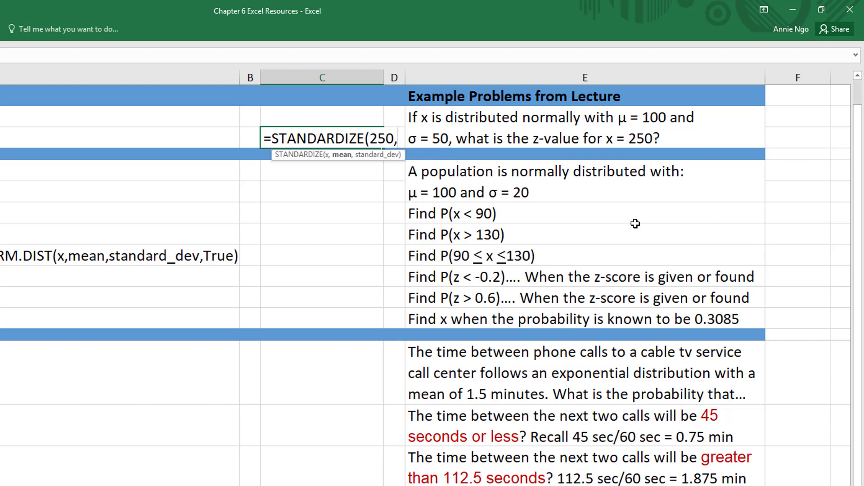
pyautogui.write('100')
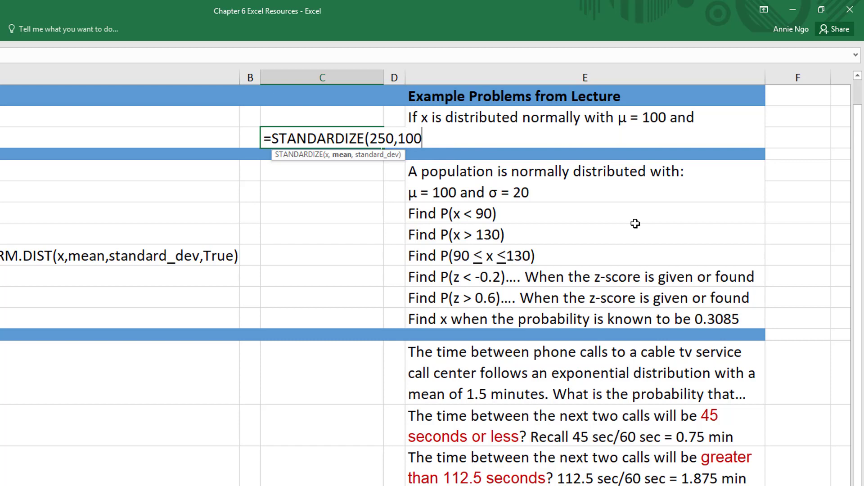
pyautogui.write(',50')
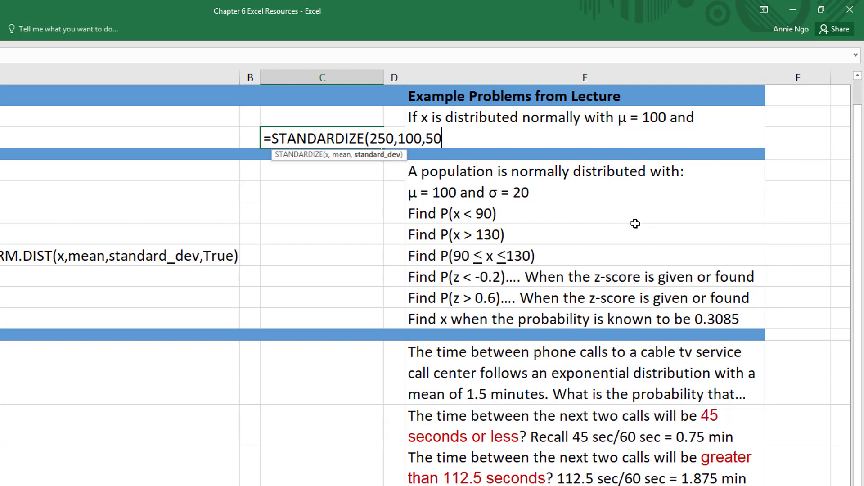
pyautogui.write(')')
pyautogui.press('Return')
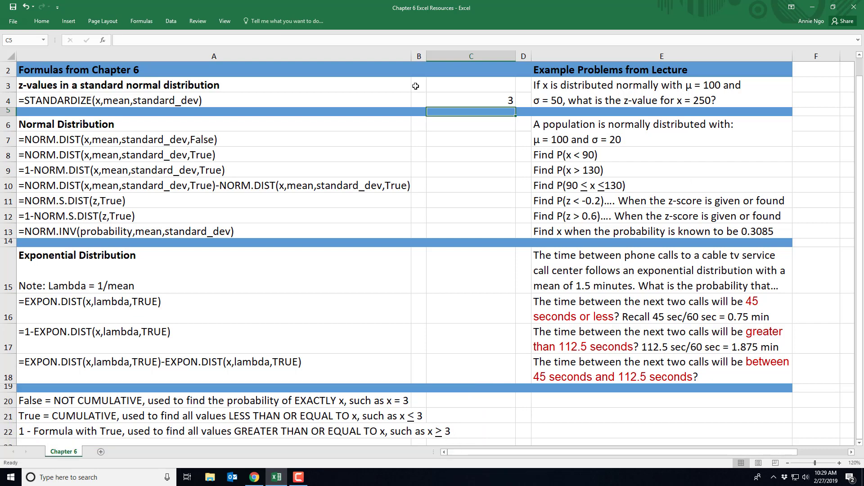
pyautogui.click(458, 140)
pyautogui.click(461, 152)
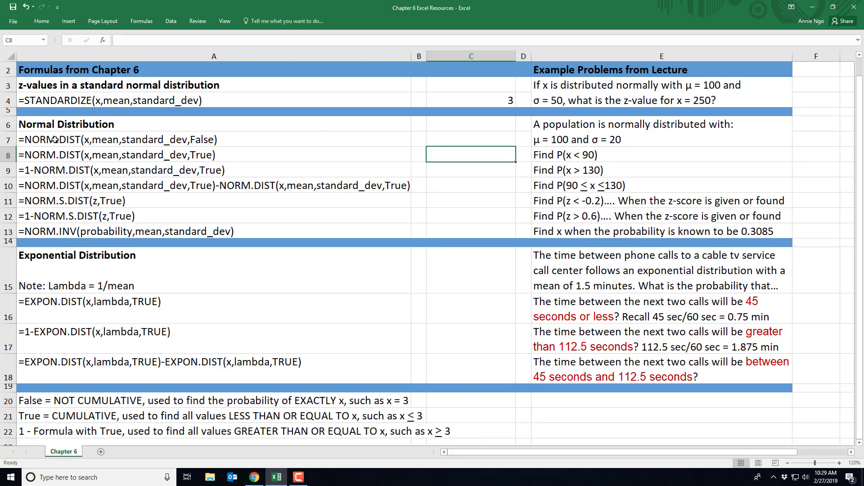
pyautogui.click(163, 143)
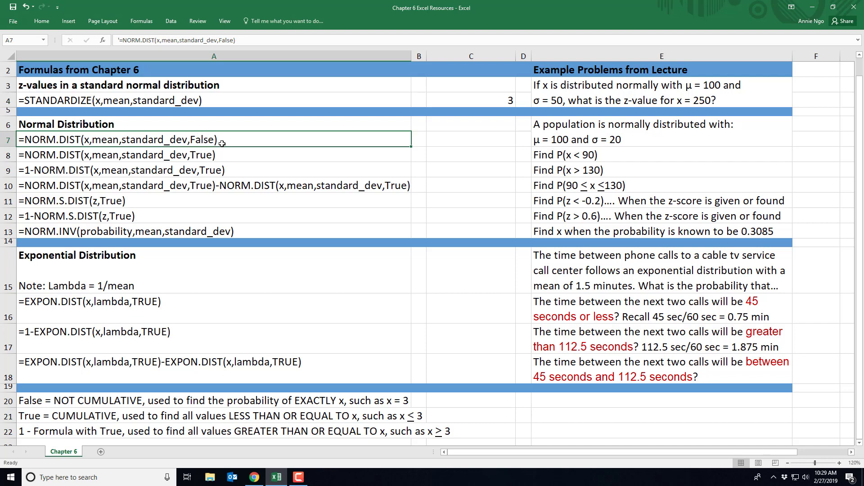
pyautogui.click(8, 155)
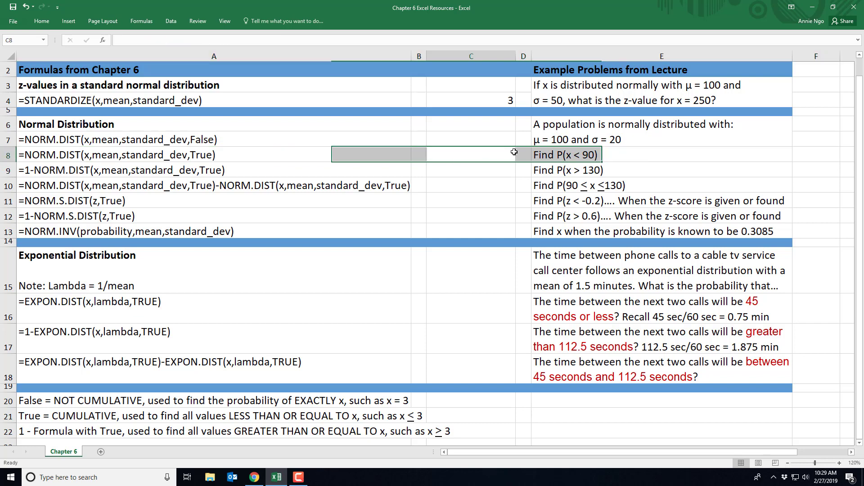
pyautogui.click(586, 155)
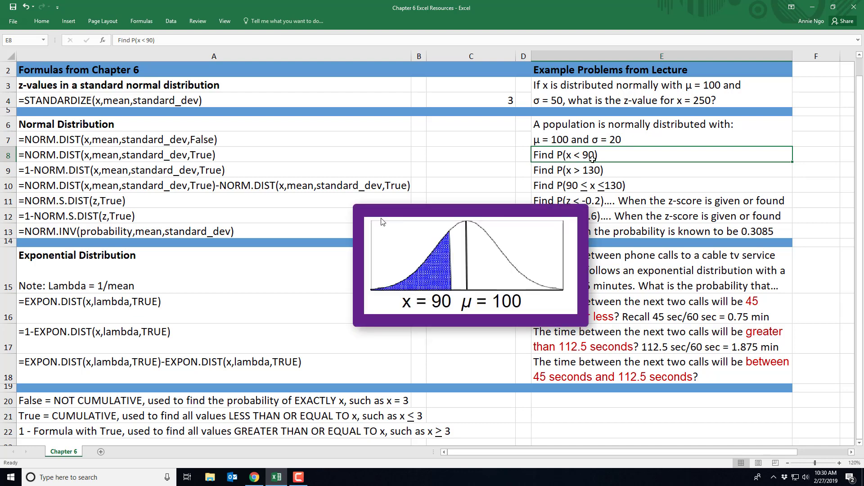
# Step: Enter =NORM.DIST(90,100,20,True) in C8, returning the cumulative probability 0.3085
pyautogui.click(480, 151)
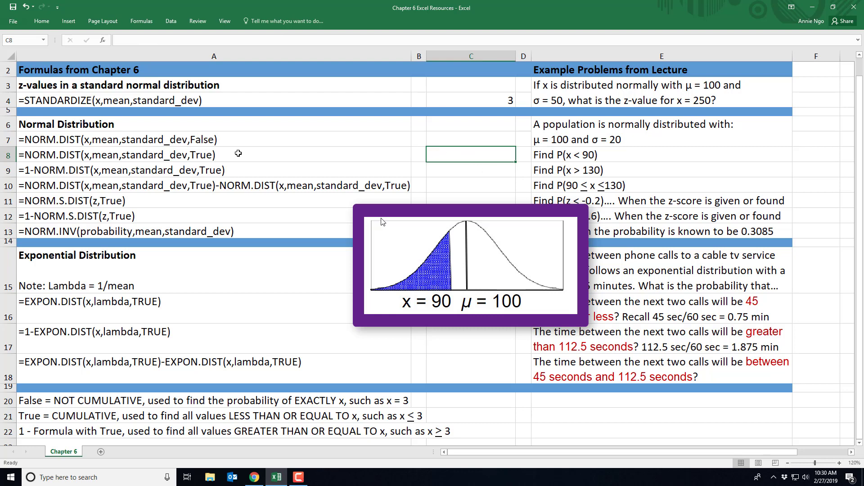
pyautogui.click(238, 153)
pyautogui.click(470, 159)
pyautogui.write('=')
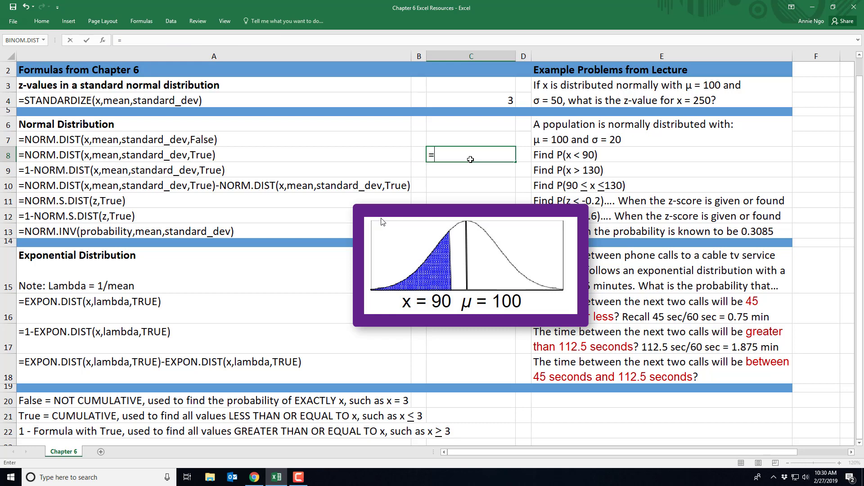
pyautogui.write('NORM.DIST')
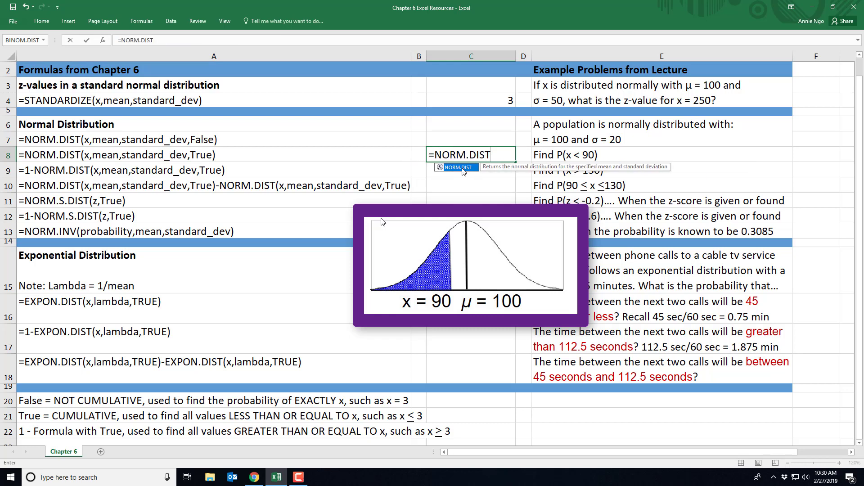
pyautogui.doubleClick(462, 168)
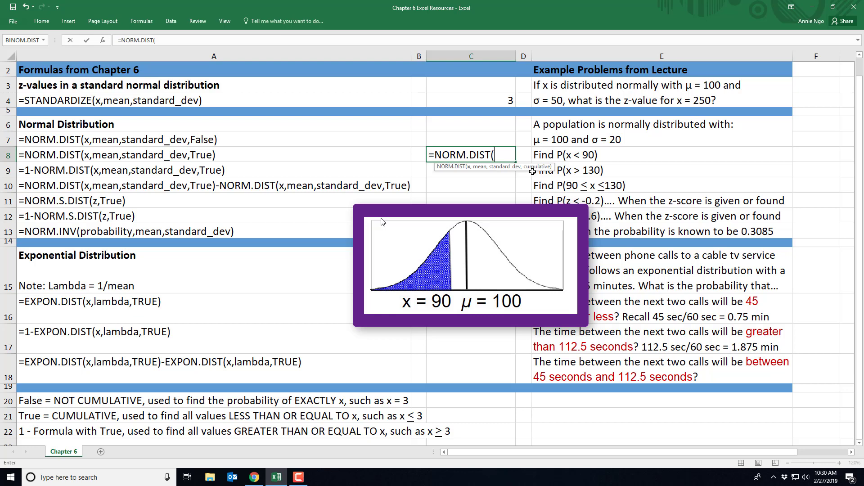
pyautogui.write('90,100,')
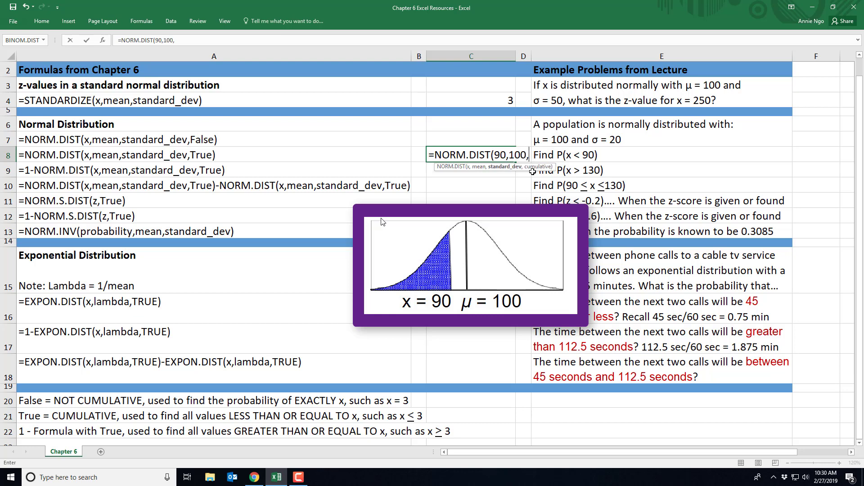
pyautogui.write('20,')
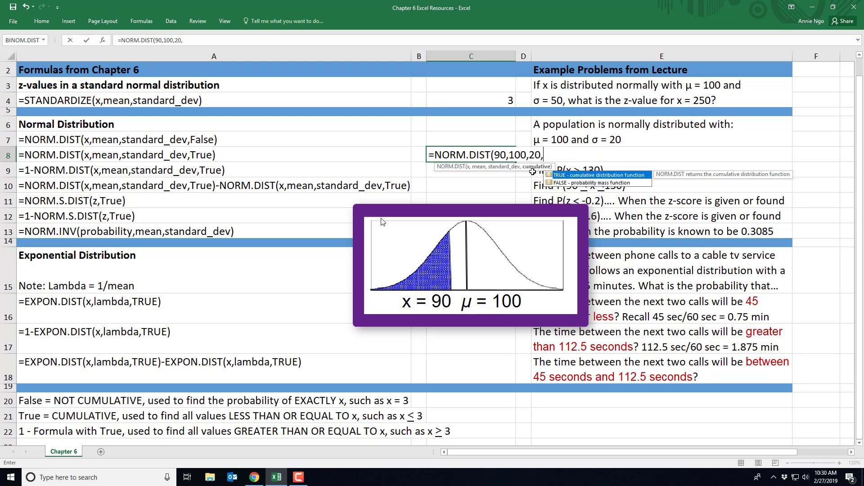
pyautogui.write('True)')
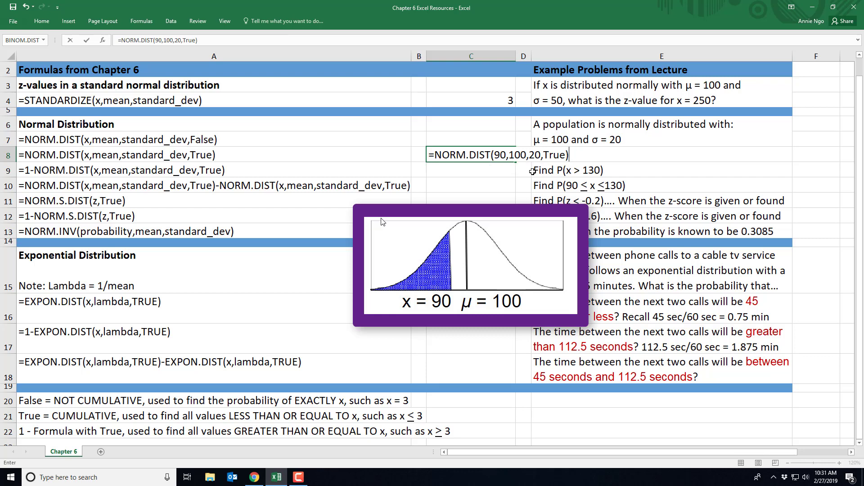
pyautogui.press('Return')
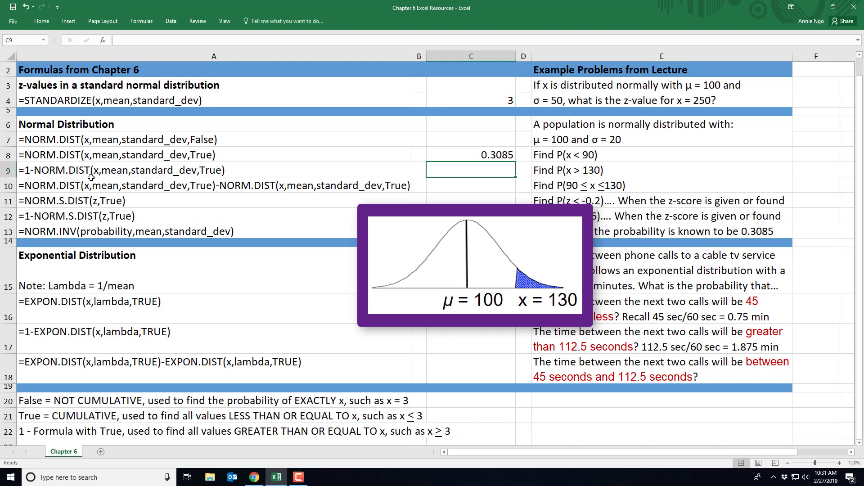
# Step: Enter =1-NORM.DIST(130,100,20,True) in C9 for the right-tail probability 0.0668
pyautogui.write('=1-')
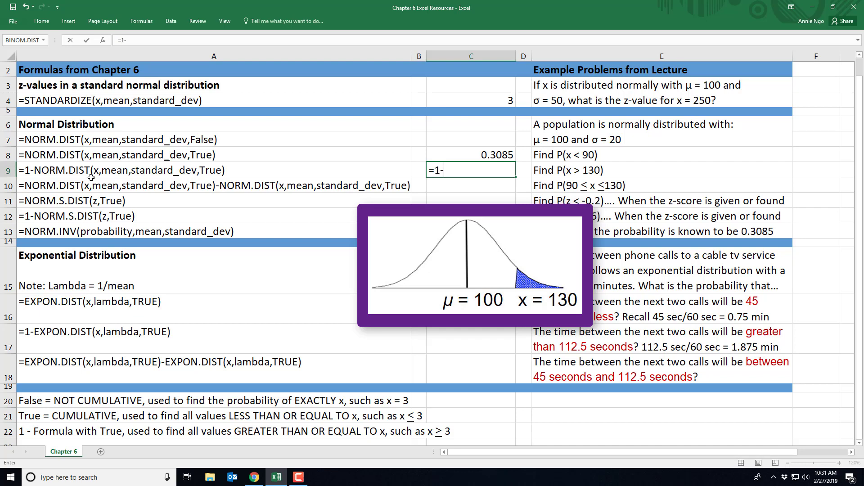
pyautogui.write('NORM.DIST')
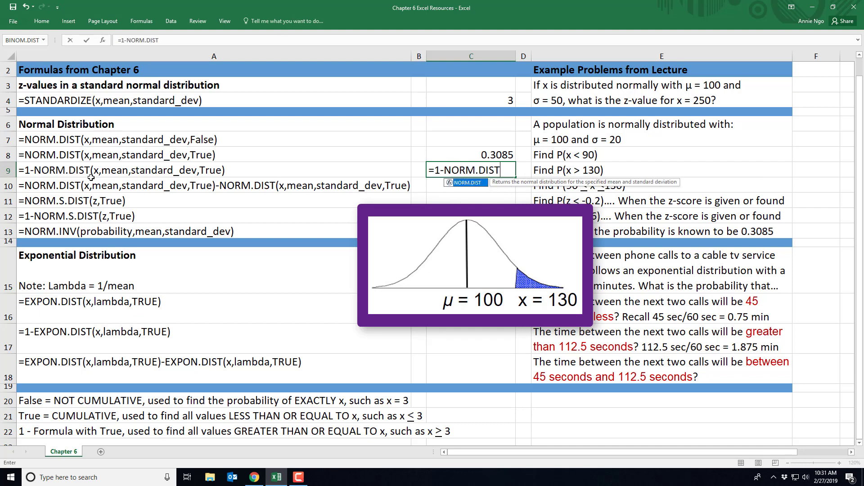
pyautogui.write('(')
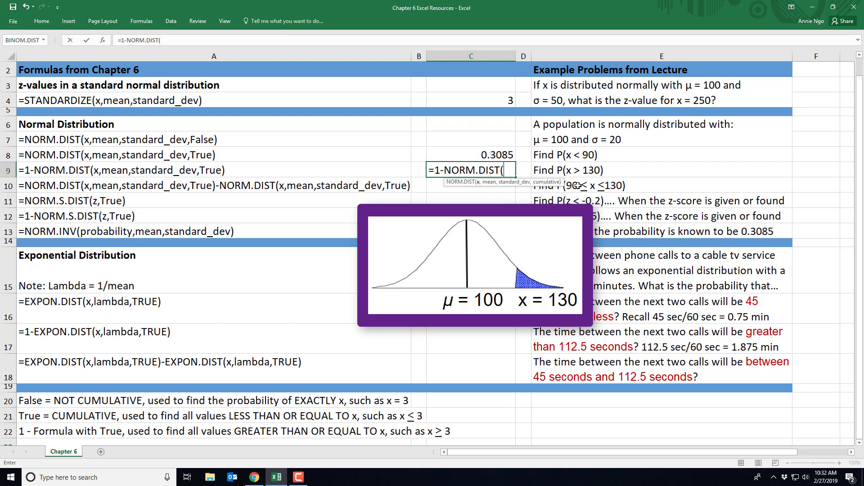
pyautogui.write('130,100')
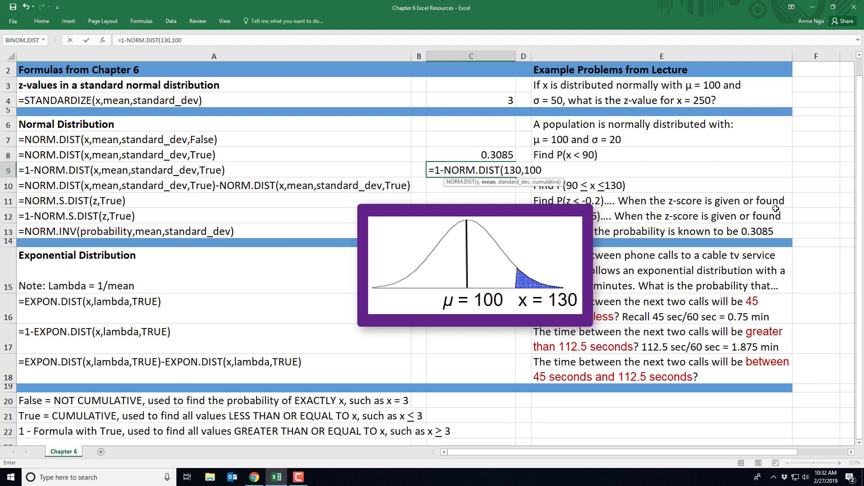
pyautogui.write(',')
pyautogui.write('20,Tru')
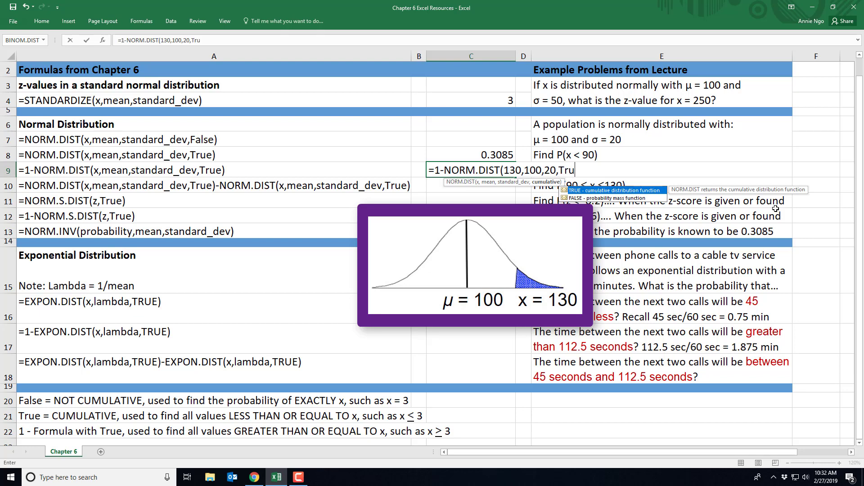
pyautogui.write('e)')
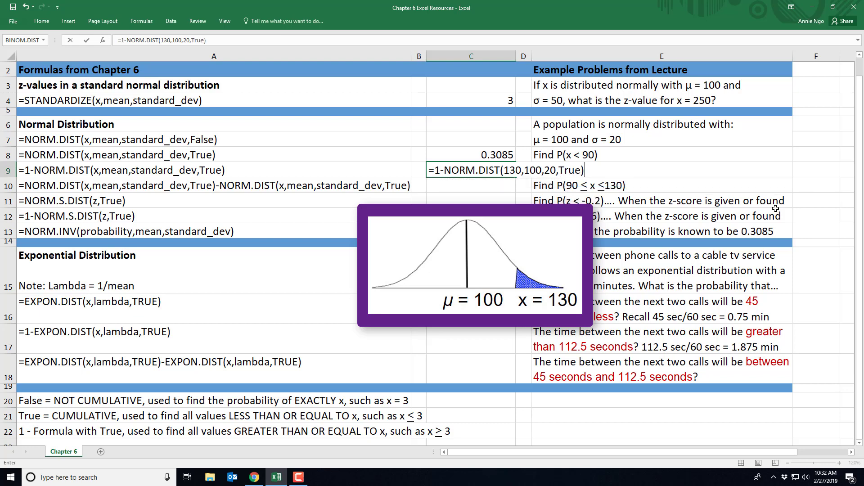
pyautogui.press('Return')
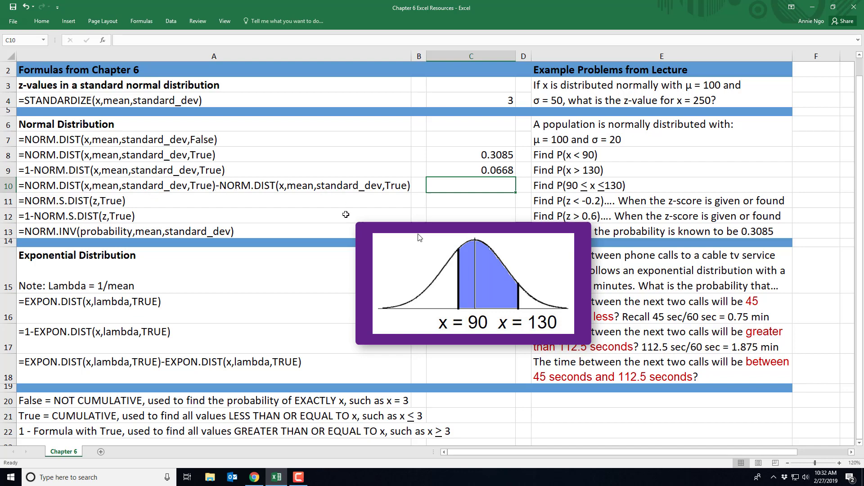
# Step: Enter =NORM.DIST(130,100,20,True)-NORM.DIST(90,100,20,True) in C10, giving 0.6247
pyautogui.write('=NORM')
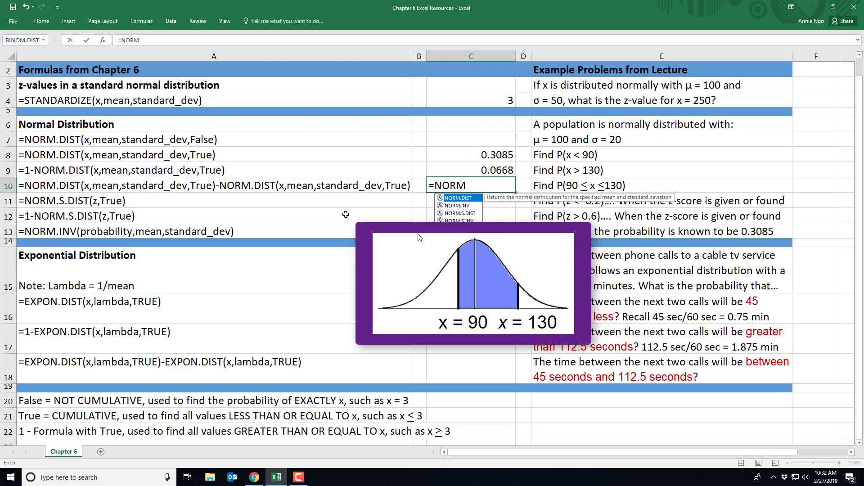
pyautogui.write('.DIST(')
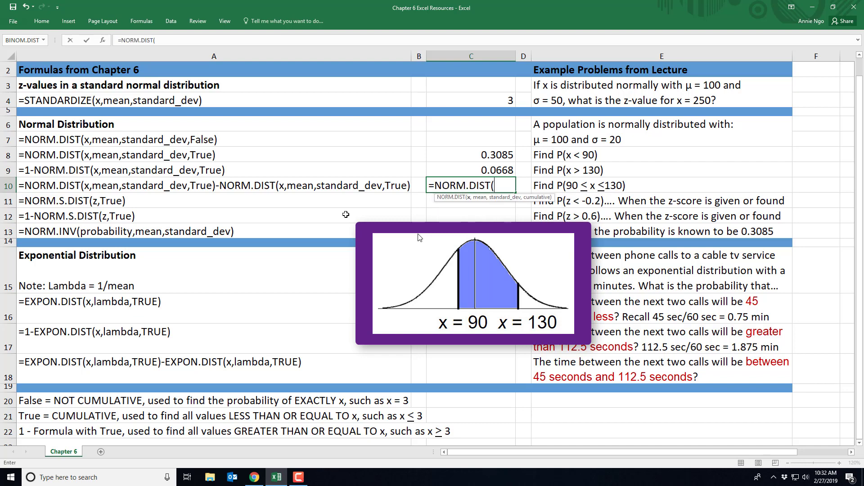
pyautogui.write('130,100,20')
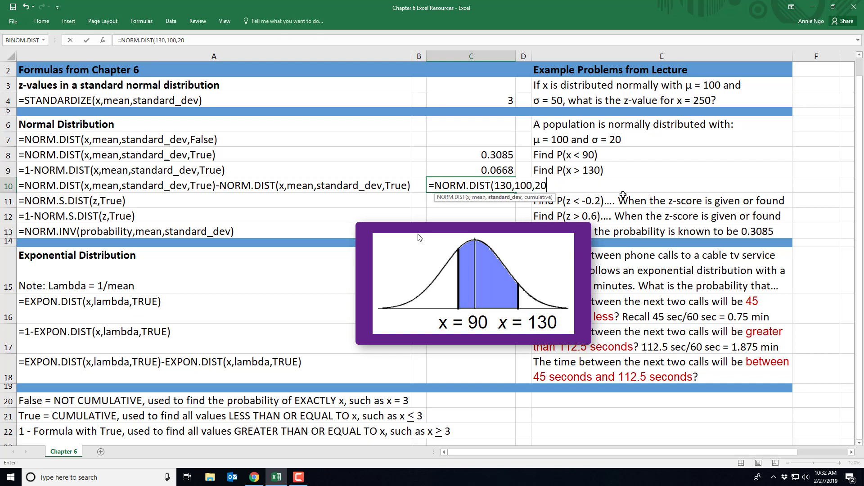
pyautogui.write(',Tru')
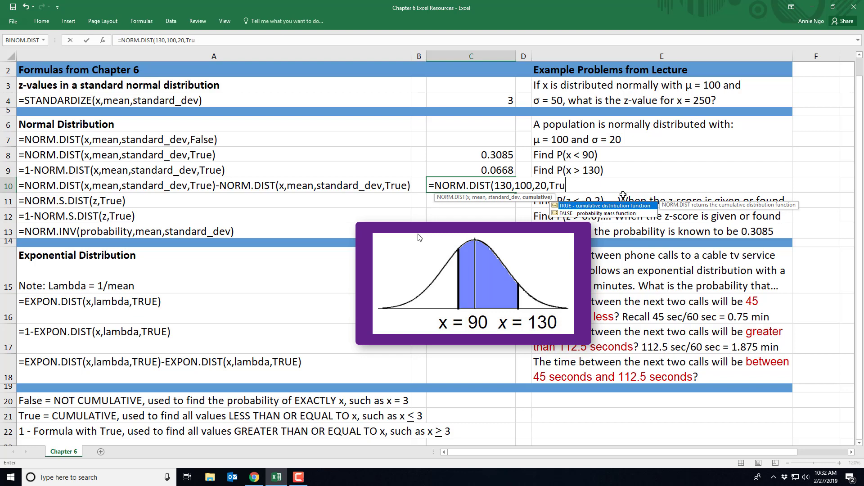
pyautogui.write('e)-')
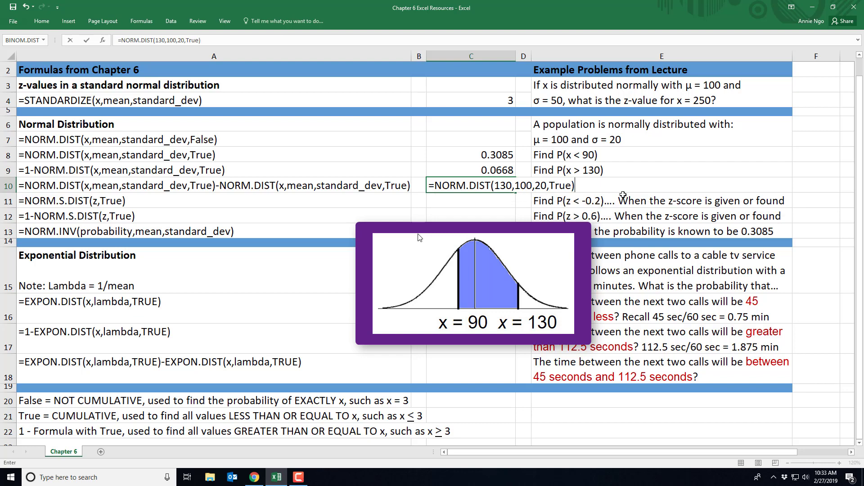
pyautogui.write('NORM.DIST(')
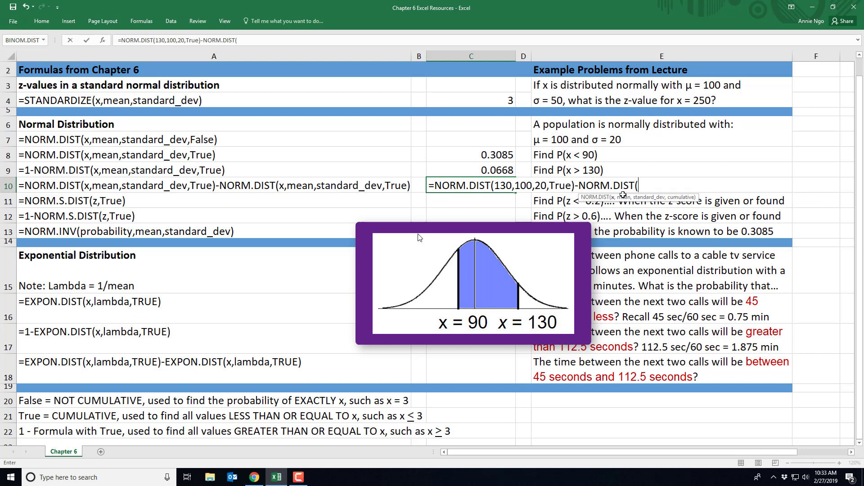
pyautogui.write('90,100,')
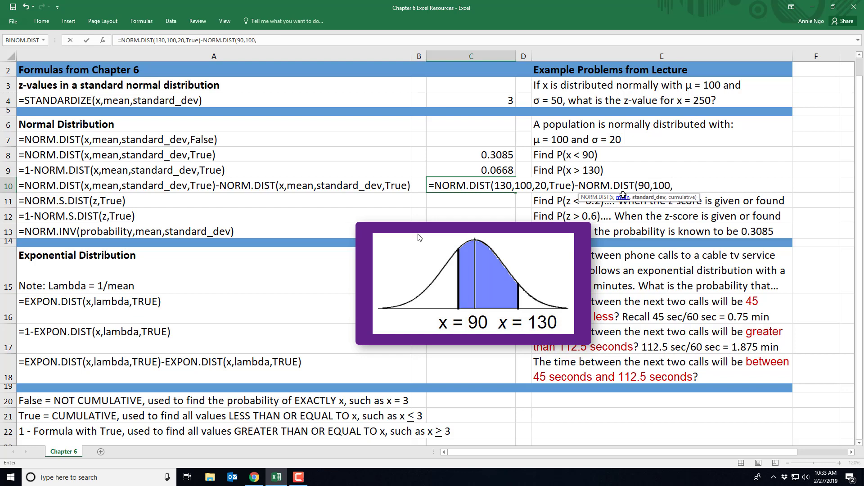
pyautogui.write('20,True')
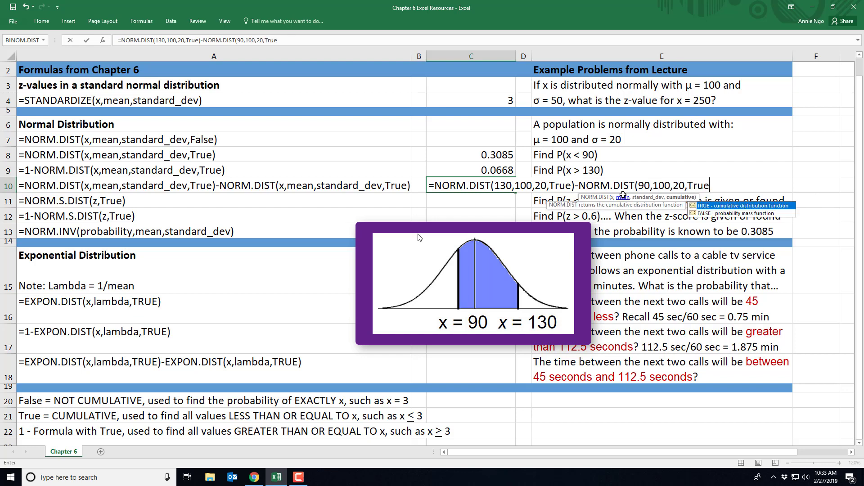
pyautogui.write(')')
pyautogui.press('Return')
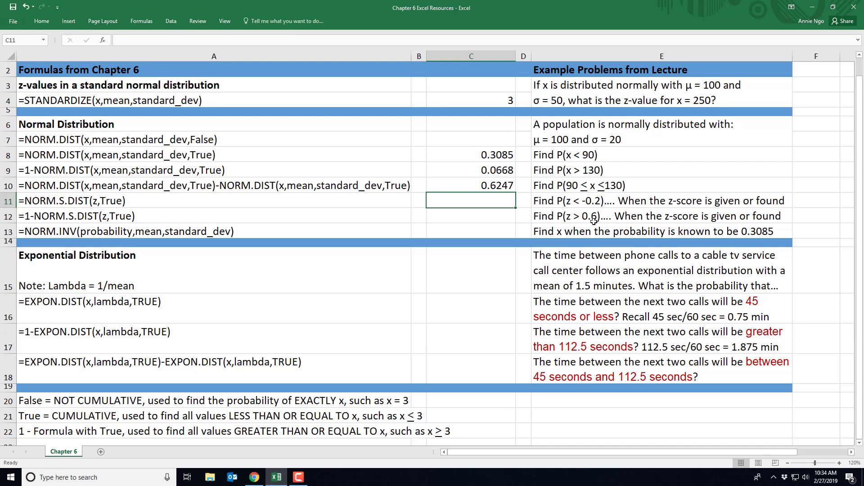
pyautogui.click(561, 203)
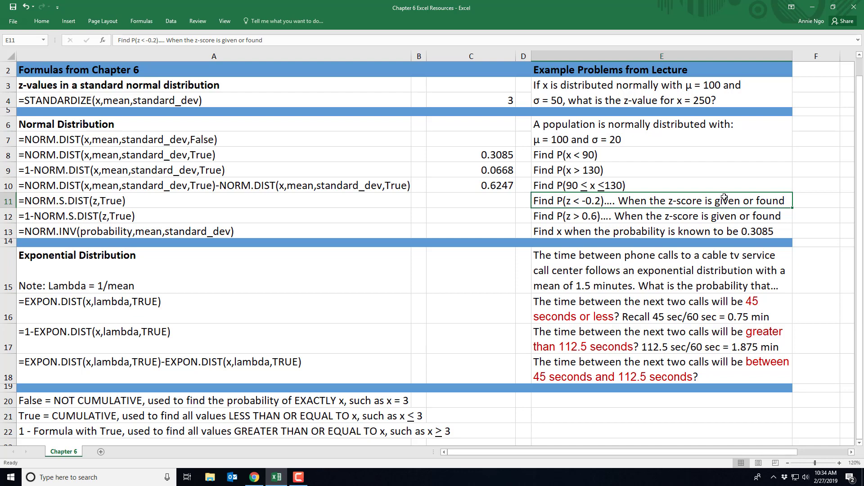
pyautogui.click(490, 199)
# Step: Enter =NORM.S.DIST(-0.2,True) in C11, returning 0.4207
pyautogui.write('=')
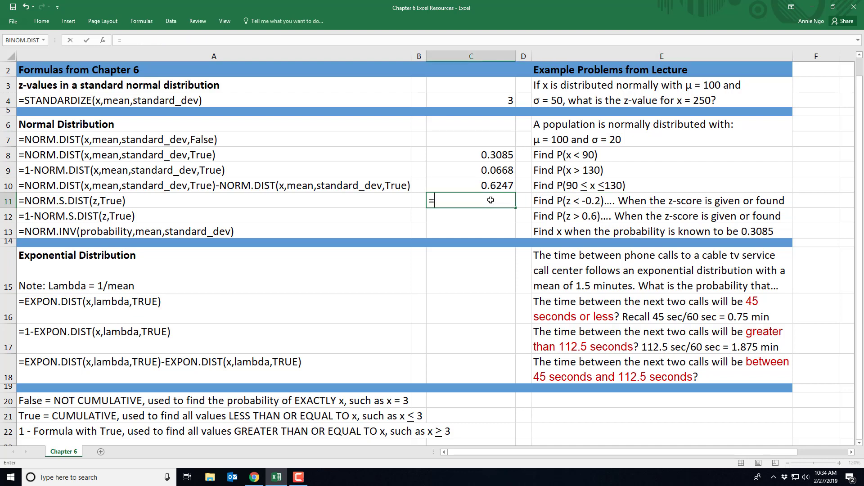
pyautogui.write('NORM.S')
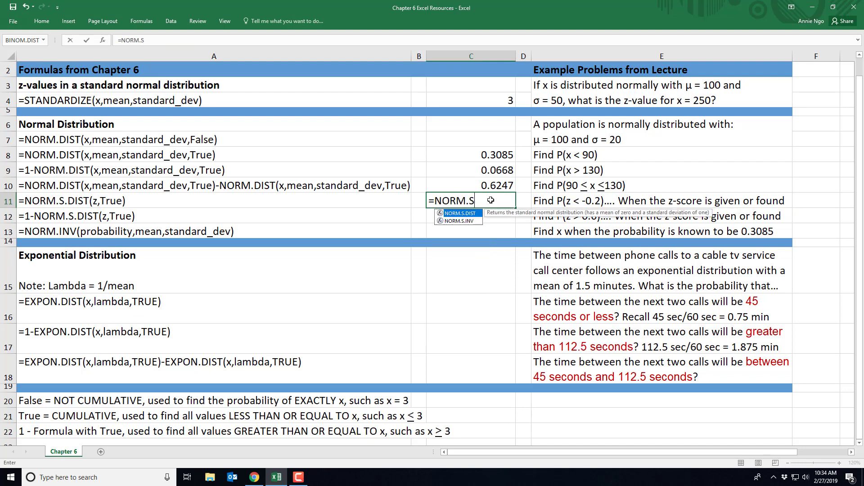
pyautogui.write('.DIST(')
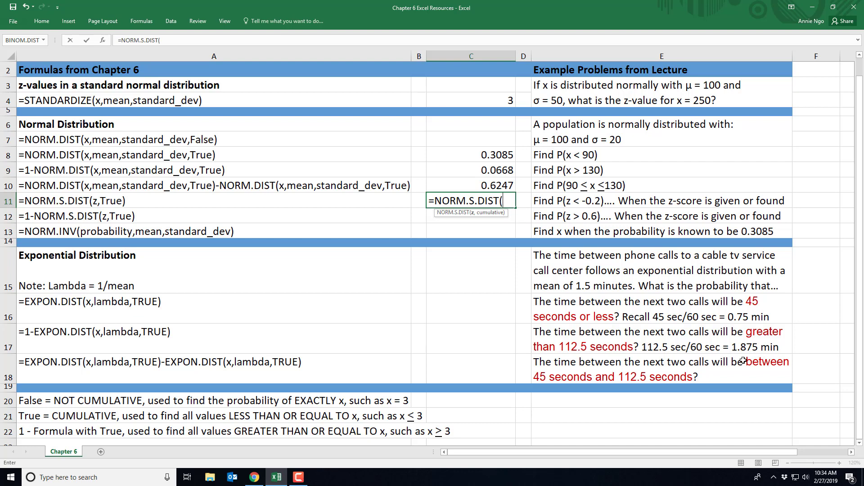
pyautogui.write('-0.2,')
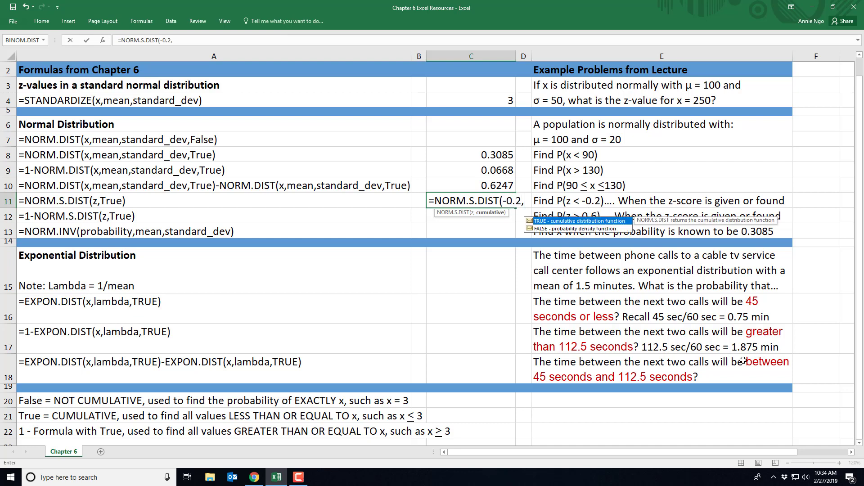
pyautogui.write('True)')
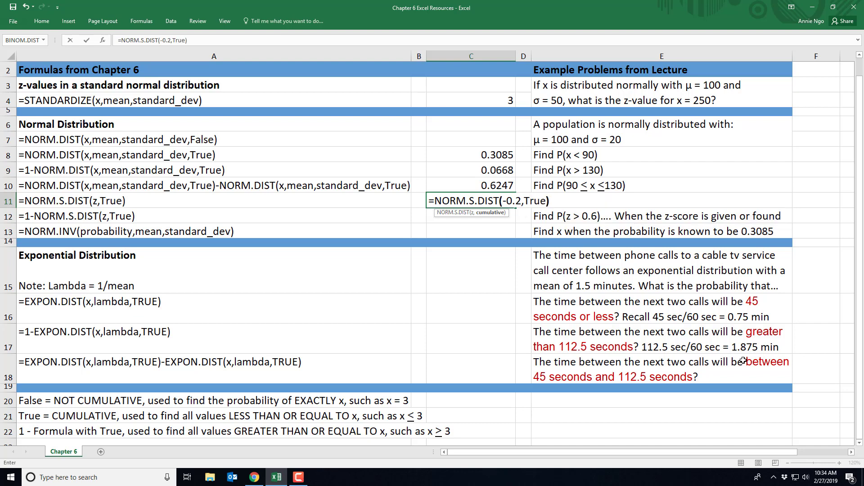
pyautogui.press('Return')
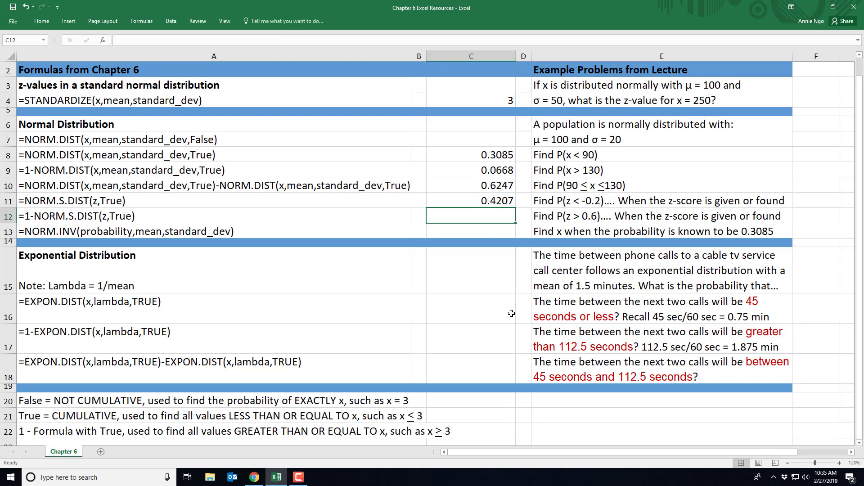
# Step: Enter =1-NORM.S.DIST(0.6,True) in C12, returning 0.2743
pyautogui.write('=1-')
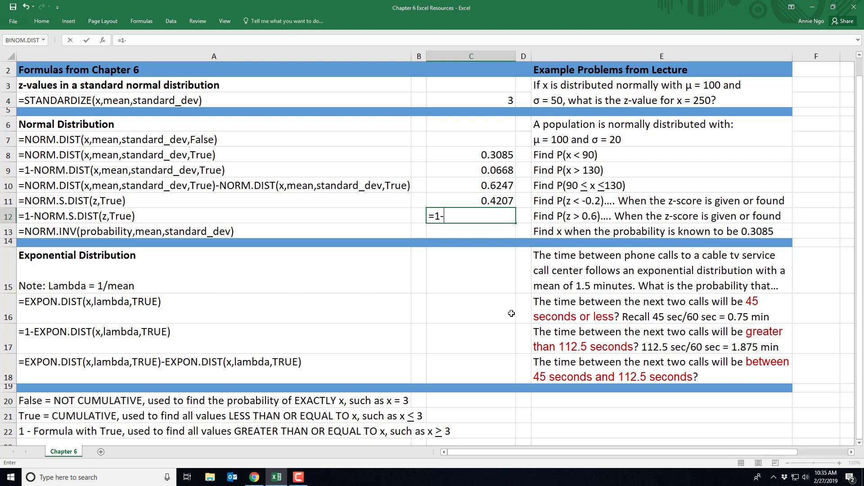
pyautogui.write('NORM.S')
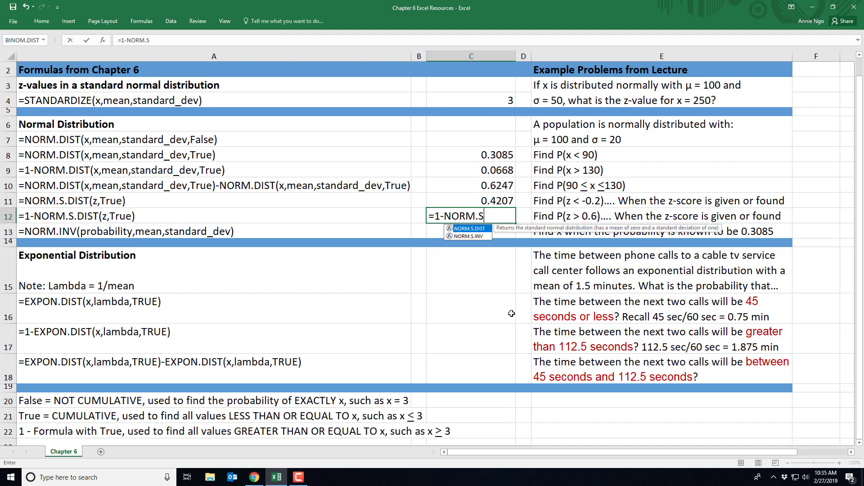
pyautogui.write('.DIST(')
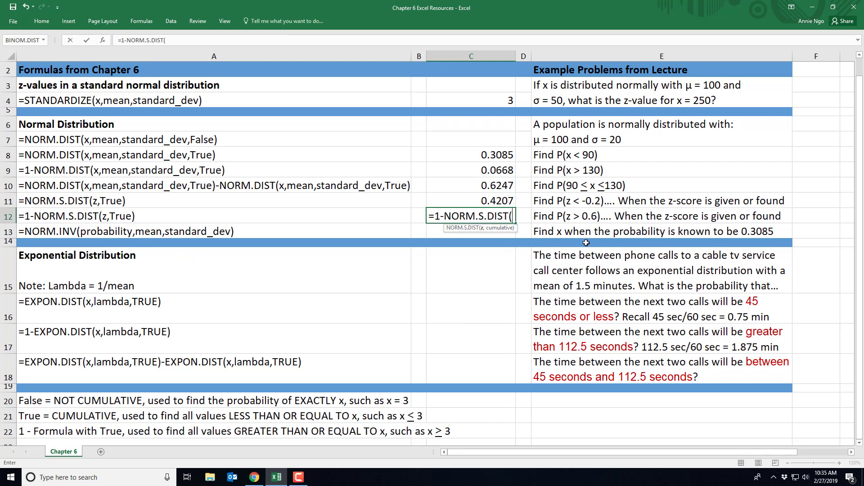
pyautogui.write('0.6,T')
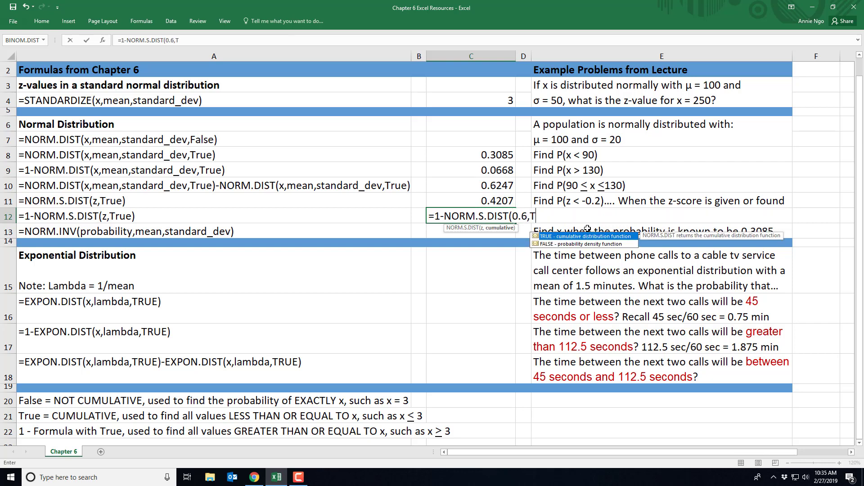
pyautogui.write('rue)')
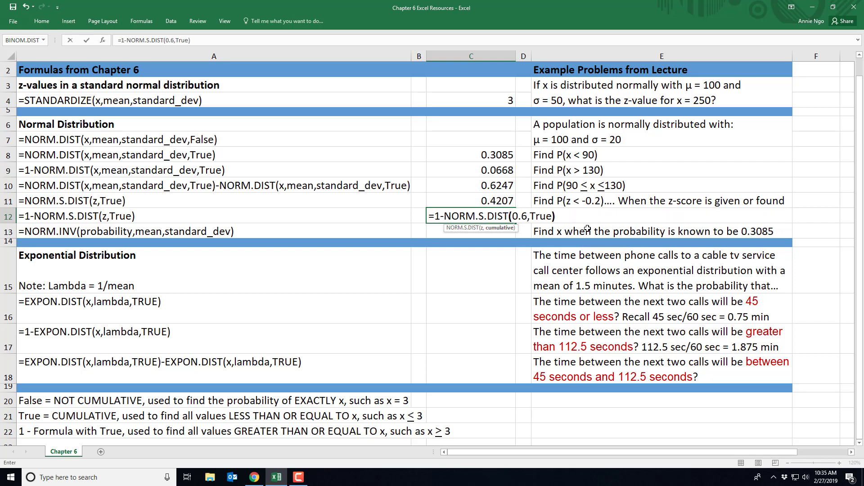
pyautogui.press('Return')
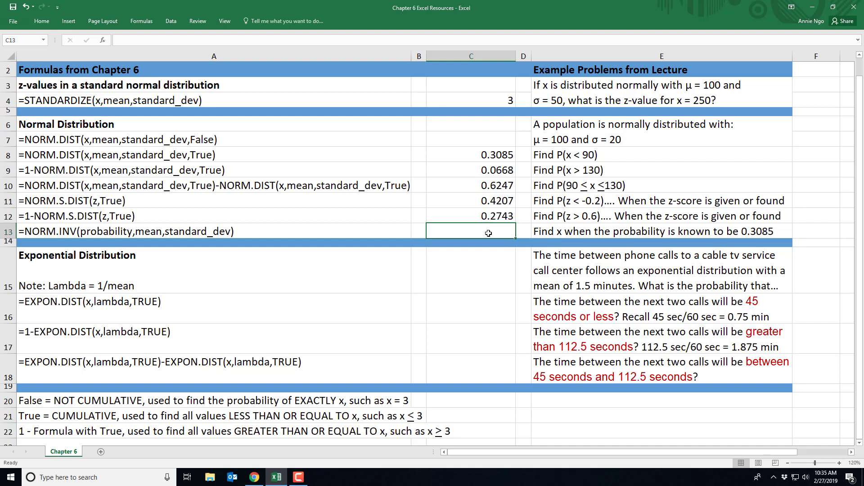
pyautogui.click(567, 236)
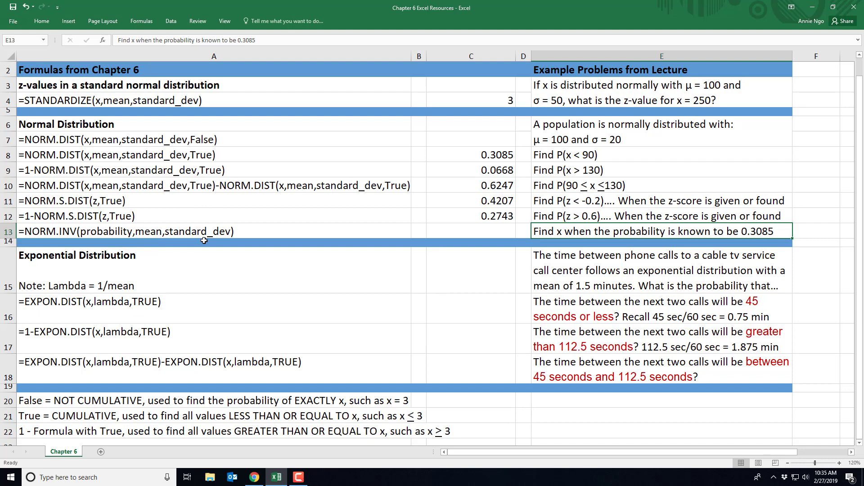
pyautogui.click(498, 231)
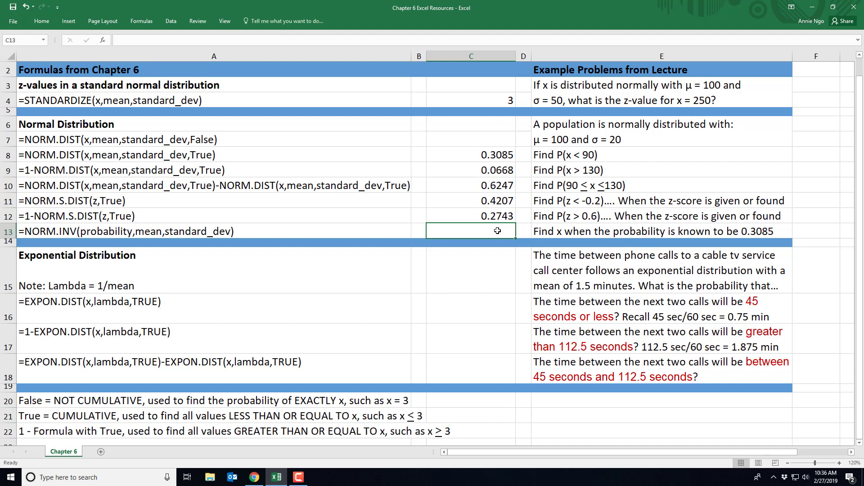
# Step: Enter =NORM.INV(0.3085,100,20) in C13, returning 89.9979, and reselect C13
pyautogui.write('=NORM.INV')
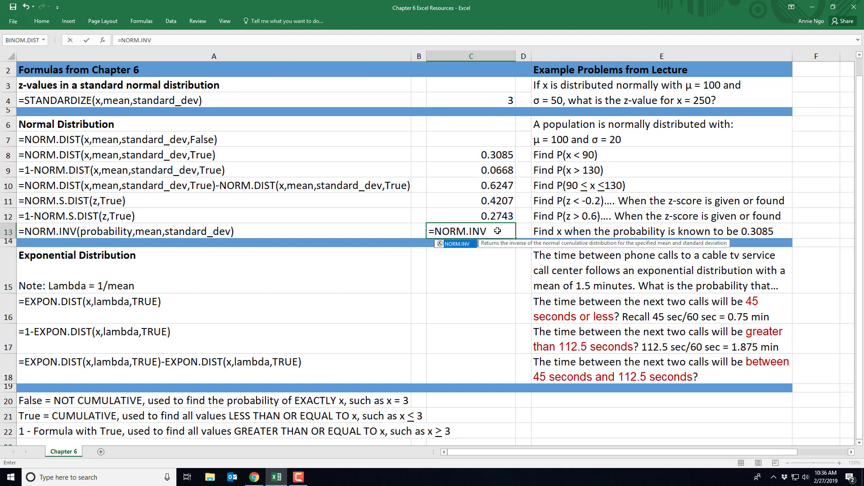
pyautogui.write('(')
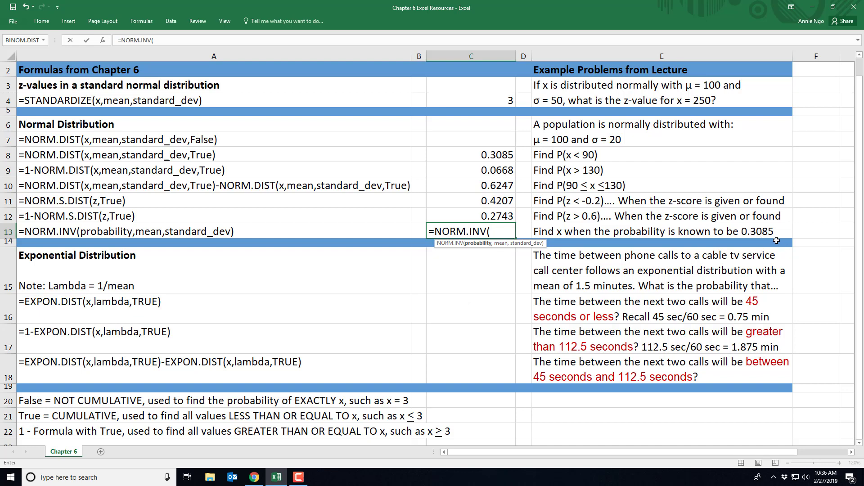
pyautogui.write('0.3085,')
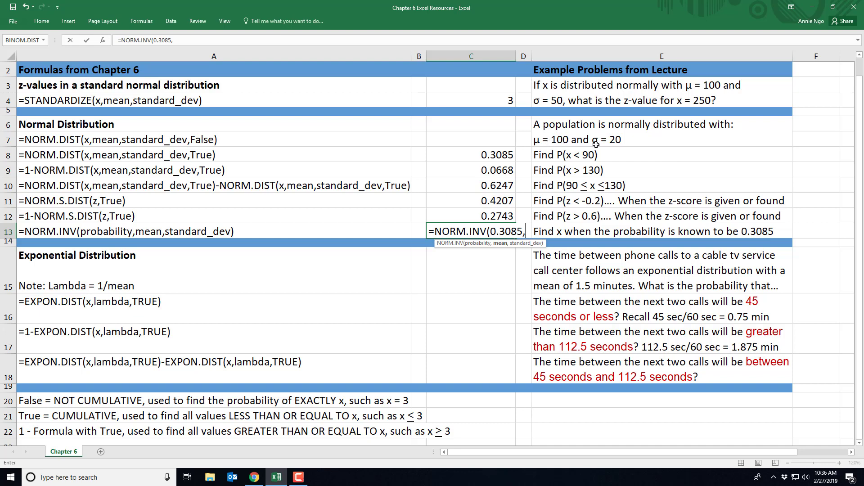
pyautogui.write('100,')
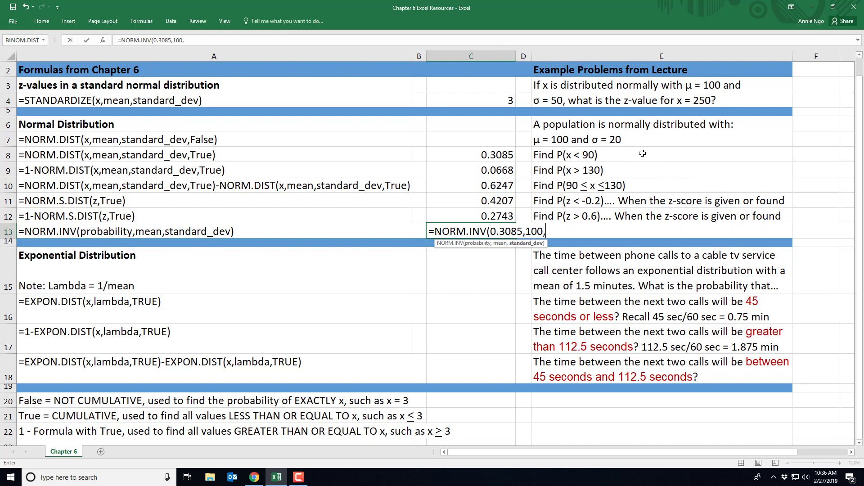
pyautogui.write('20)')
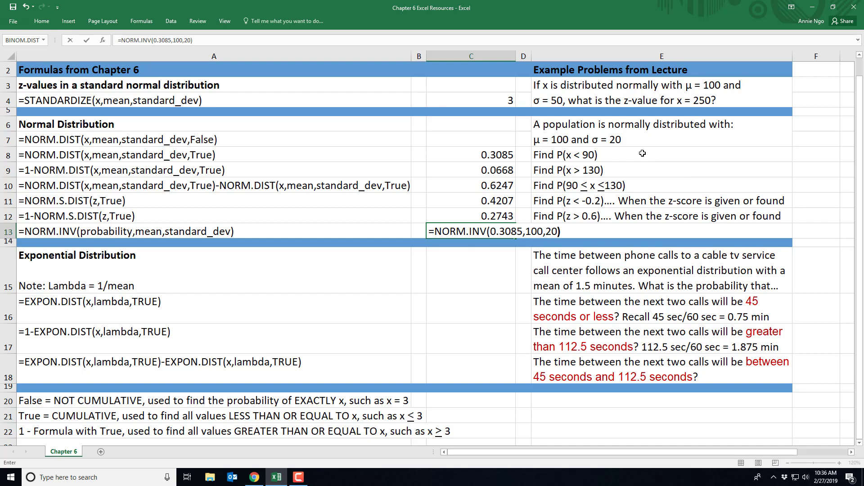
pyautogui.press('Return')
pyautogui.click(486, 231)
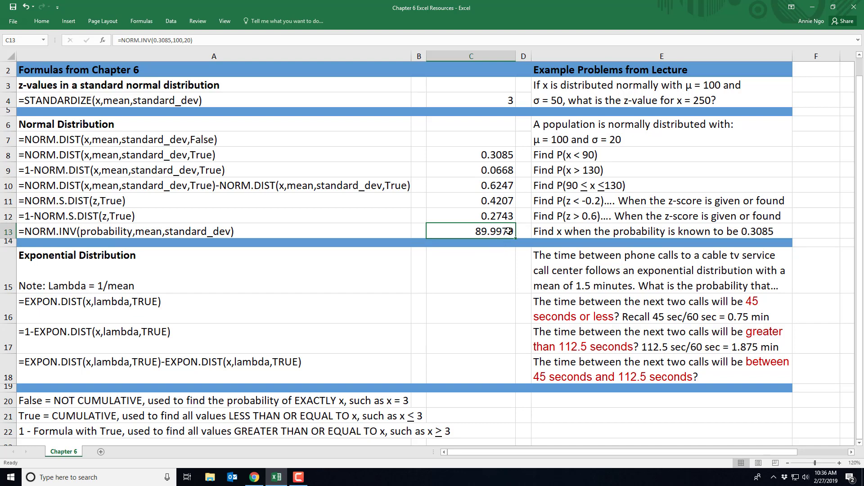
# Step: Decrease C13's decimal places twice so the NORM.INV result displays 90.00
pyautogui.click(44, 23)
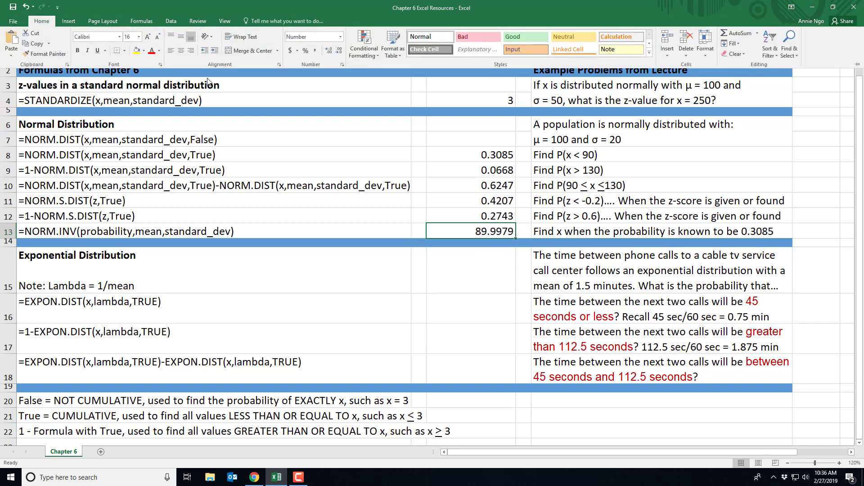
pyautogui.click(339, 51)
pyautogui.click(339, 52)
pyautogui.click(499, 234)
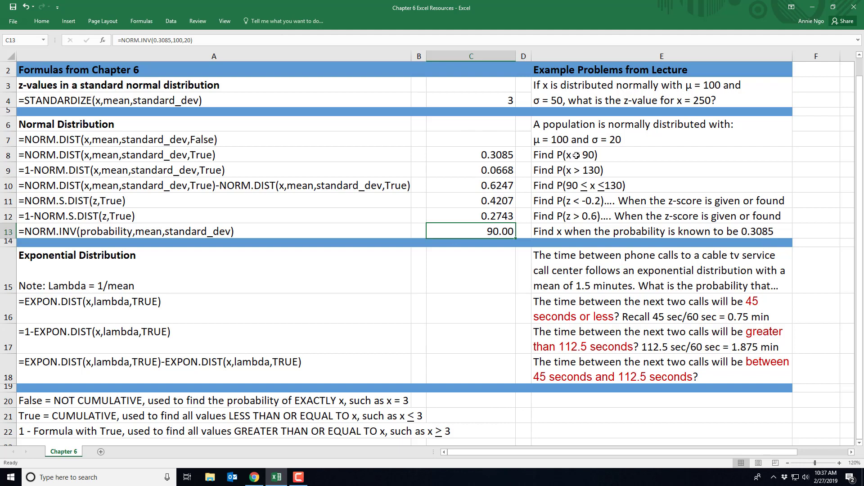
pyautogui.click(572, 233)
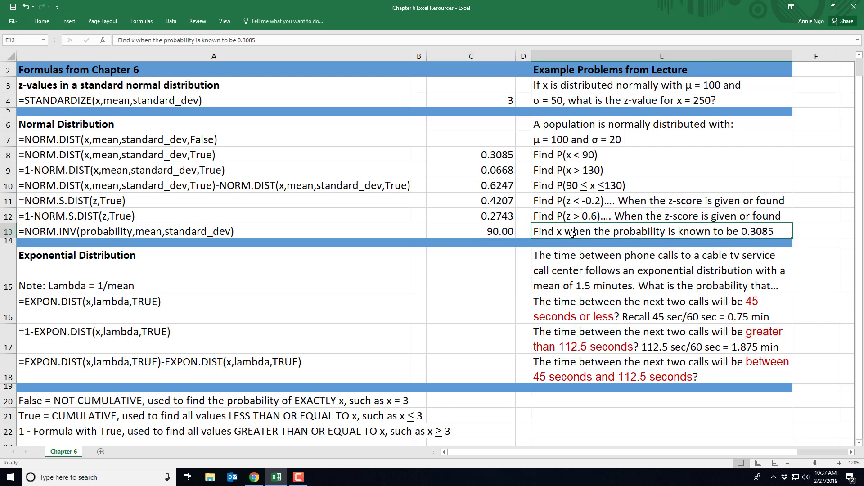